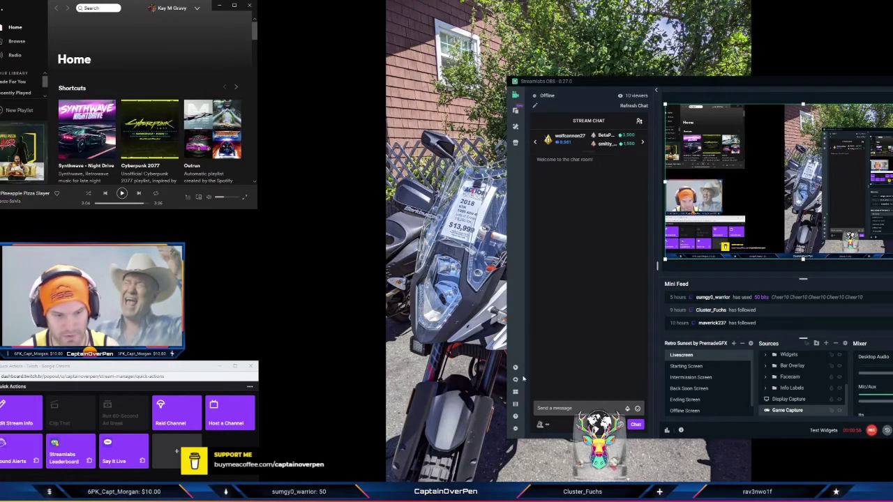
# Review the stream destinations, video resolution and advanced streaming output options in the Streamlabs OBS settings
pyautogui.click(516, 429)
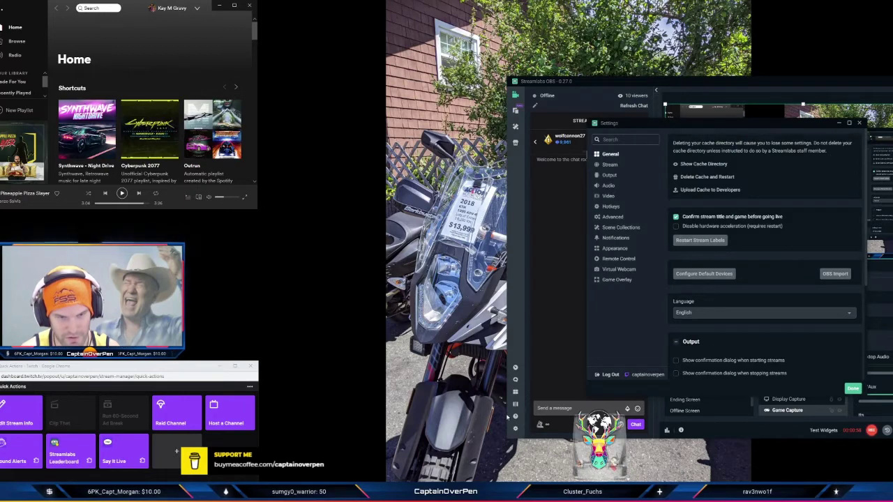
pyautogui.click(610, 165)
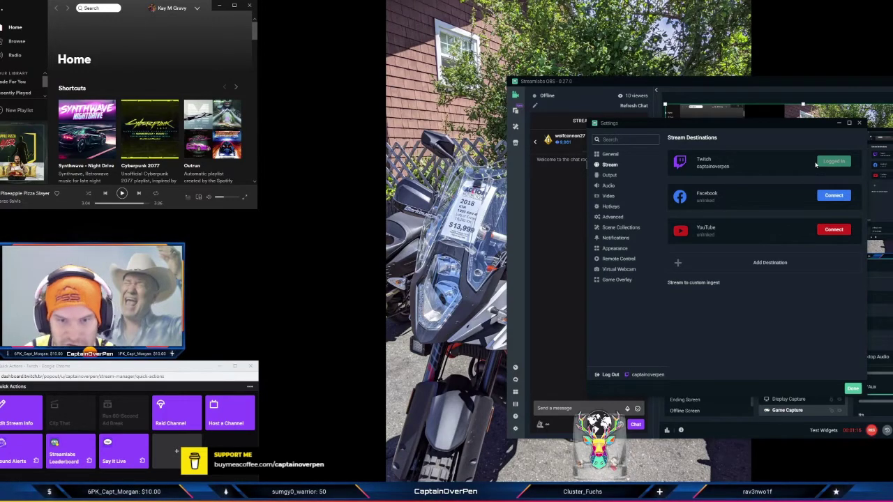
pyautogui.moveTo(840, 161)
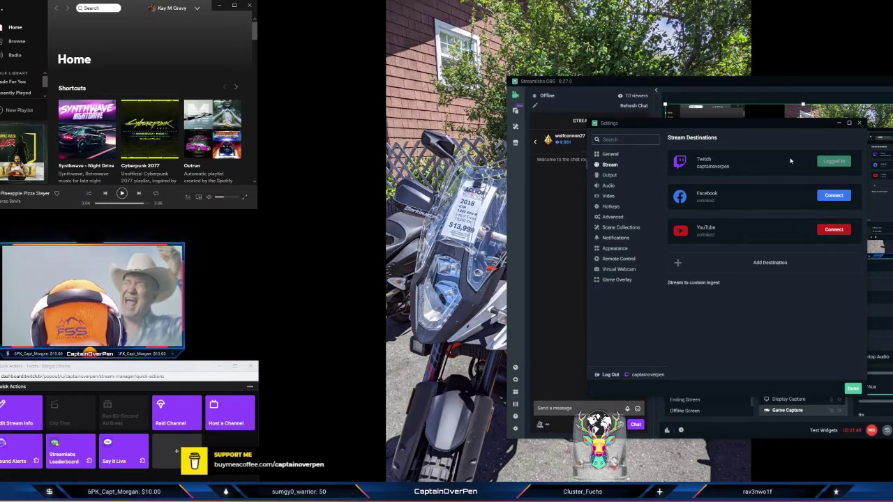
pyautogui.click(609, 196)
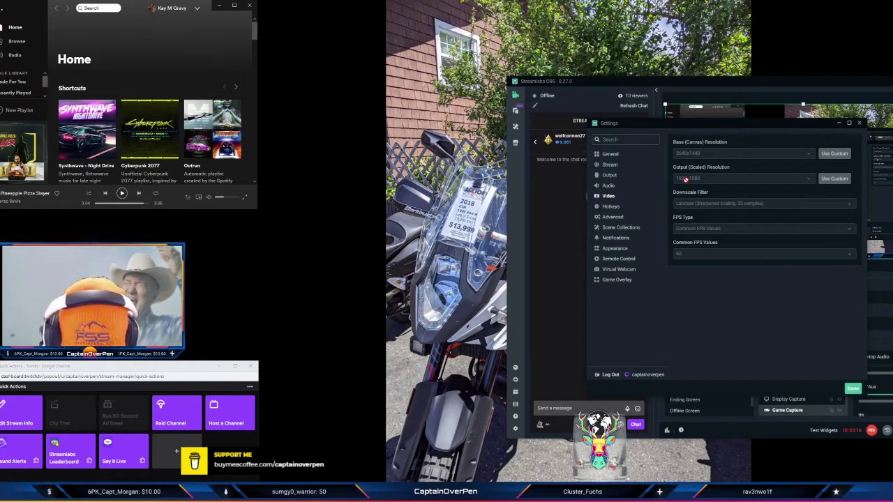
pyautogui.click(611, 177)
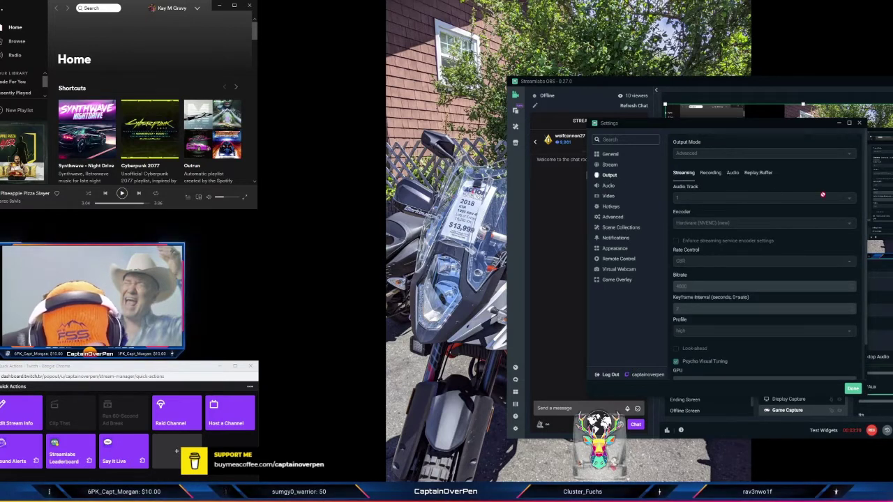
pyautogui.scroll(-1, 788, 196)
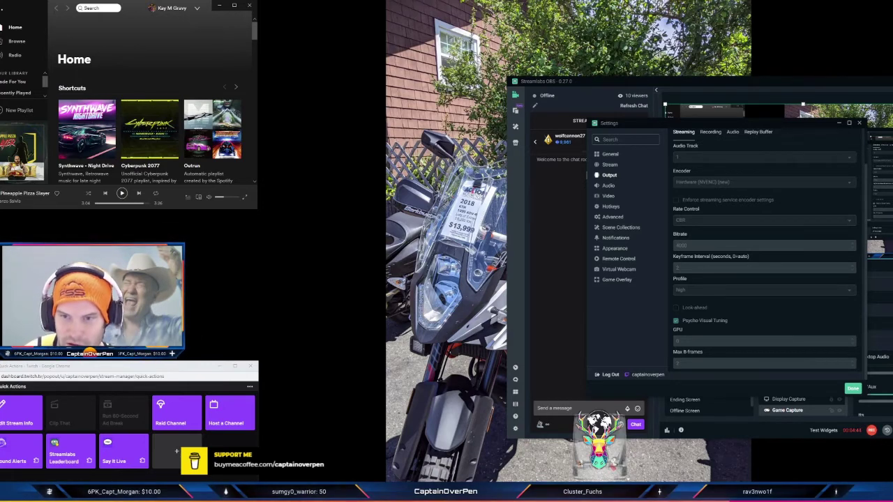
# Switch to Chrome and examine the NVIDIA NVENC bitrate and rate control recommendations in Twitch's broadcasting guidelines for 1080p and 720p
pyautogui.hotkey('alt', 'Tab')
pyautogui.click(24, 8)
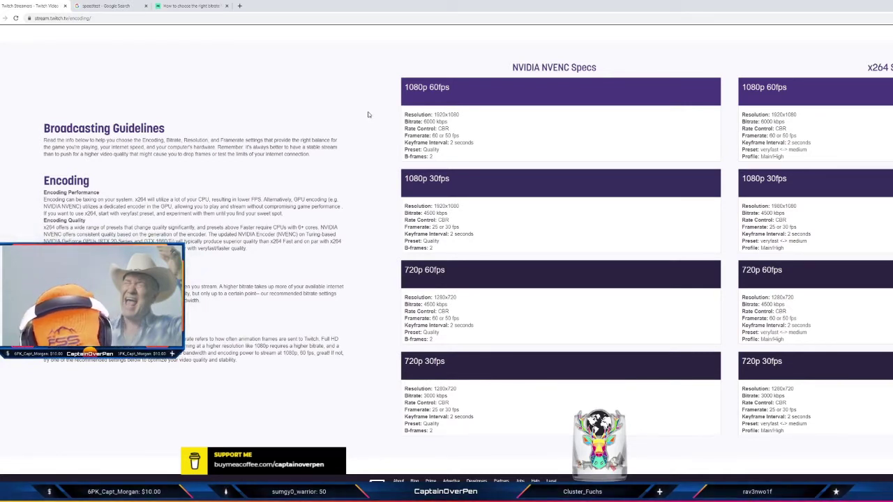
pyautogui.moveTo(513, 67); pyautogui.dragTo(597, 68)
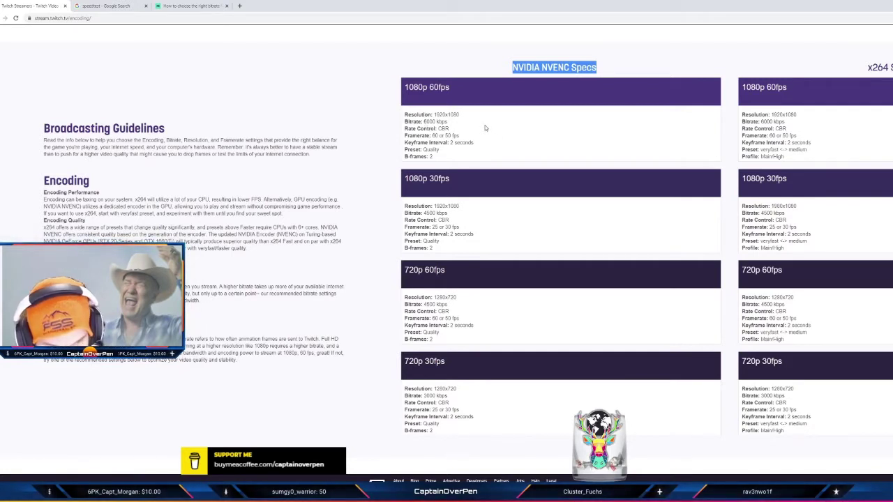
pyautogui.click(330, 95)
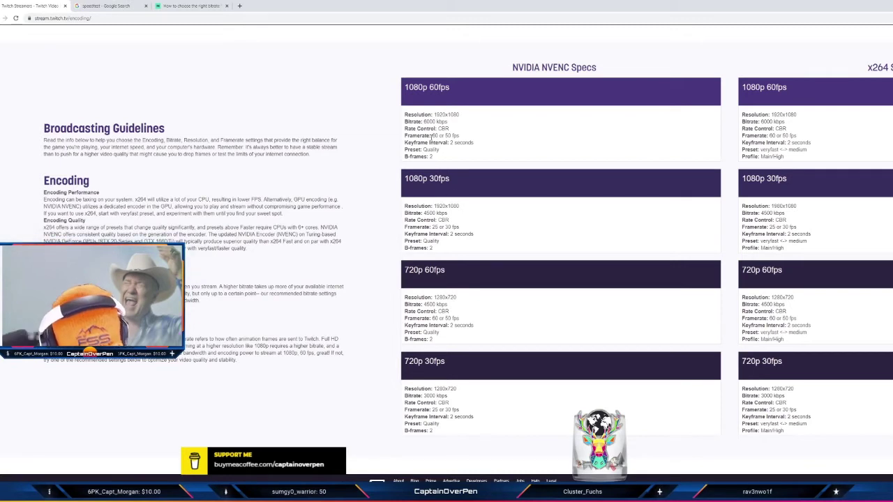
pyautogui.moveTo(425, 122); pyautogui.dragTo(449, 129)
pyautogui.moveTo(424, 213); pyautogui.dragTo(449, 220)
pyautogui.click(475, 227)
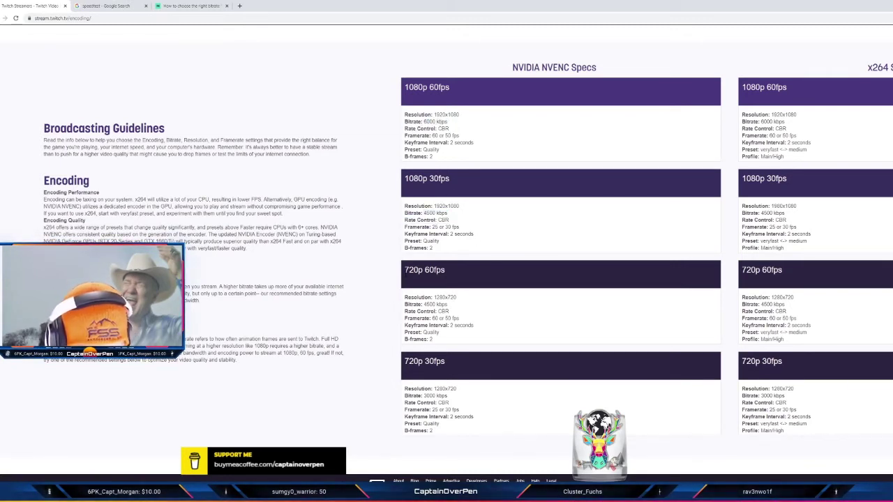
pyautogui.moveTo(423, 304); pyautogui.dragTo(449, 312)
pyautogui.click(486, 339)
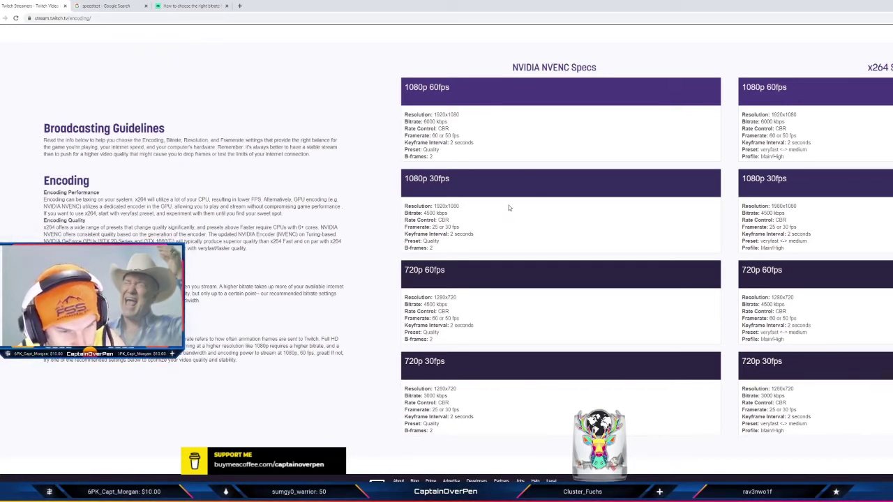
# Check the open speedtest search page, skim the Mobcrush bitrate guide and select the guide's web address
pyautogui.hotkey('ctrl', 'shift', 'Tab')
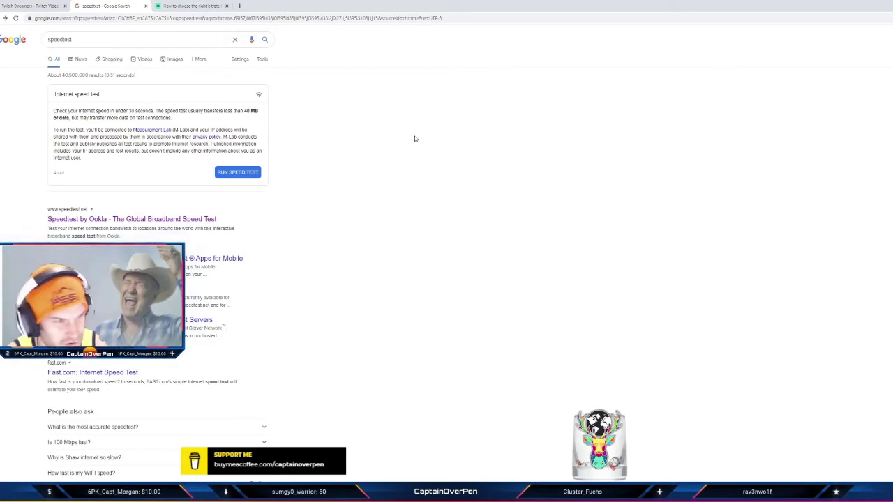
pyautogui.click(188, 7)
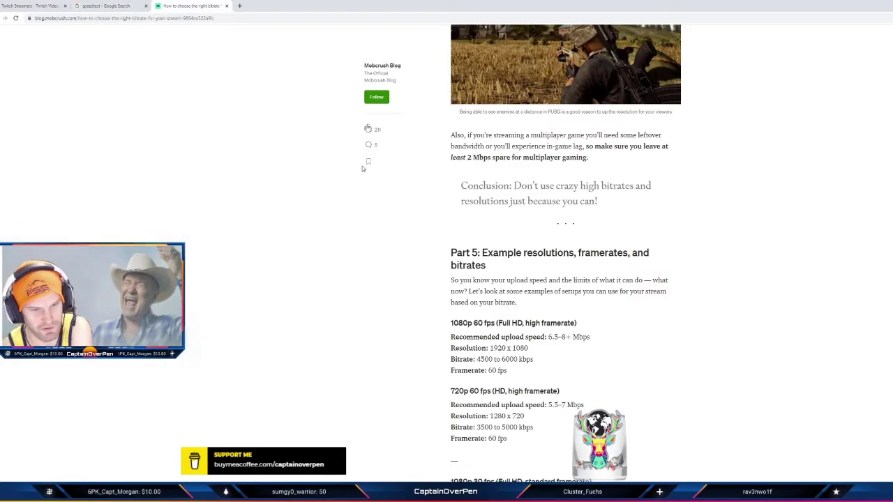
pyautogui.scroll(-4, 372, 183)
pyautogui.scroll(10, 559, 272)
pyautogui.scroll(4, 533, 210)
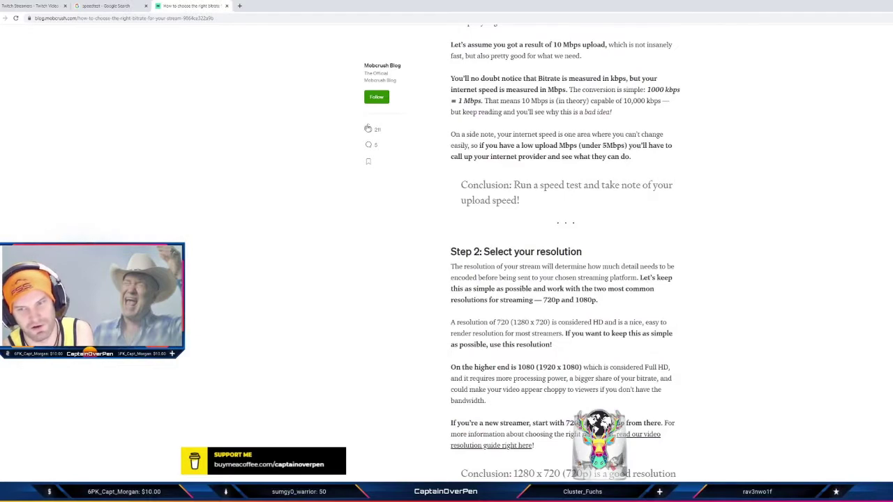
pyautogui.scroll(20, 534, 209)
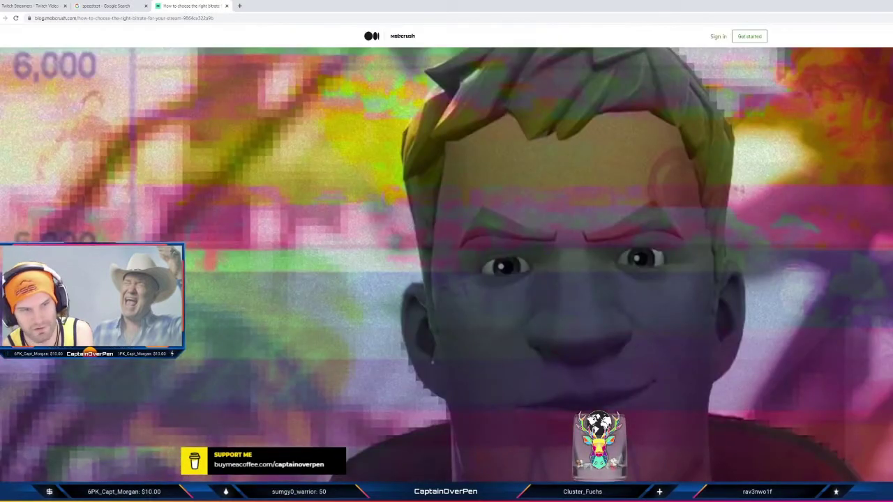
pyautogui.click(70, 18)
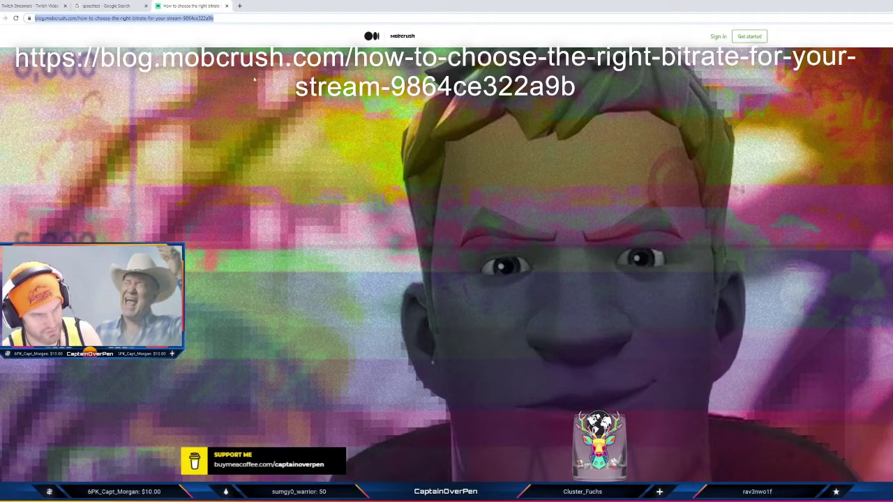
# Read through the Mobcrush guide's sections on upload speed, resolution, framerate, example bitrates and trade-offs
pyautogui.scroll(-15, 505, 208)
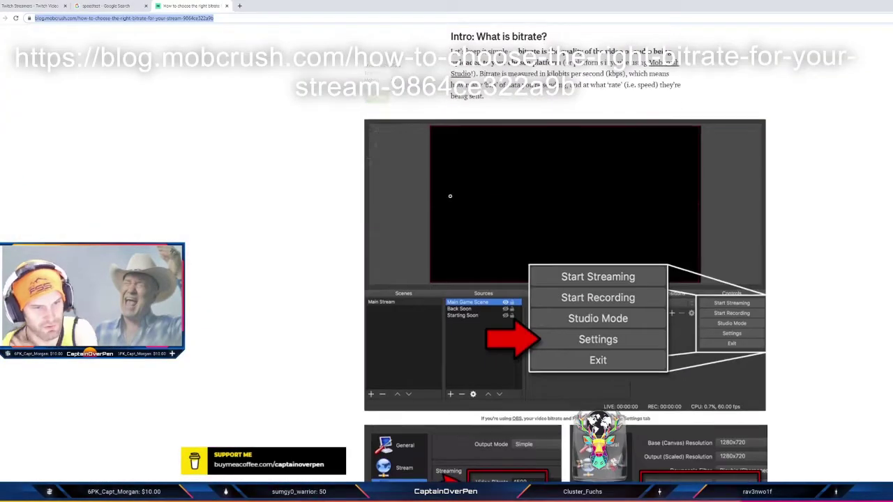
pyautogui.scroll(-10, 403, 181)
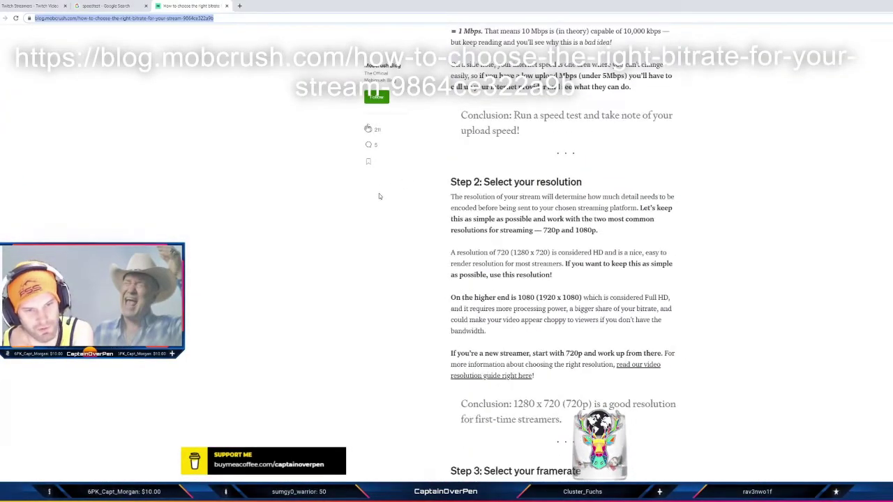
pyautogui.scroll(-12, 383, 195)
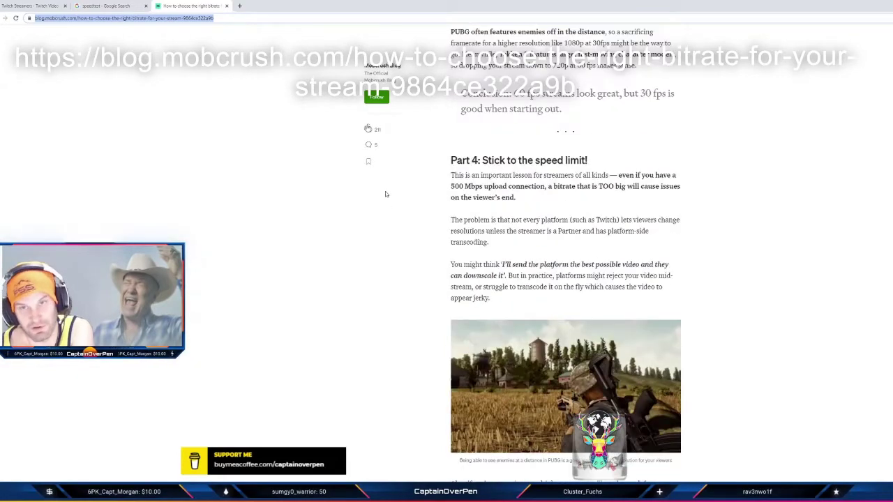
pyautogui.scroll(-15, 388, 195)
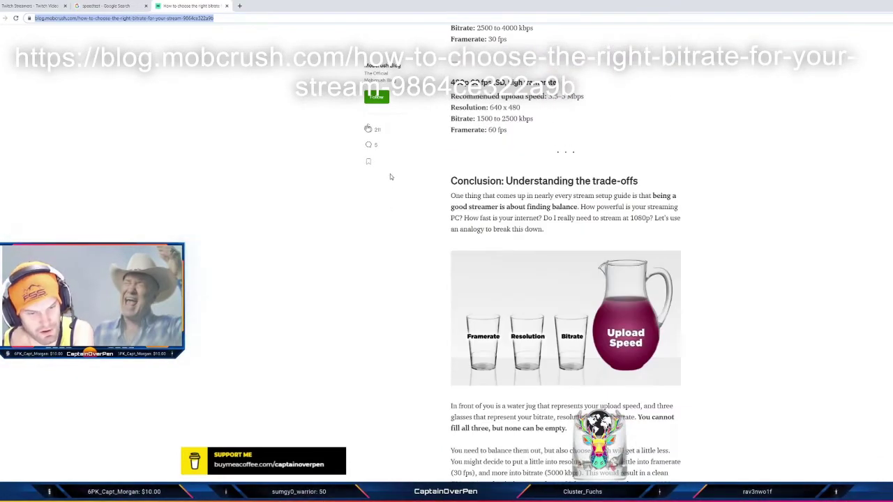
pyautogui.scroll(-4, 381, 185)
pyautogui.scroll(14, 381, 183)
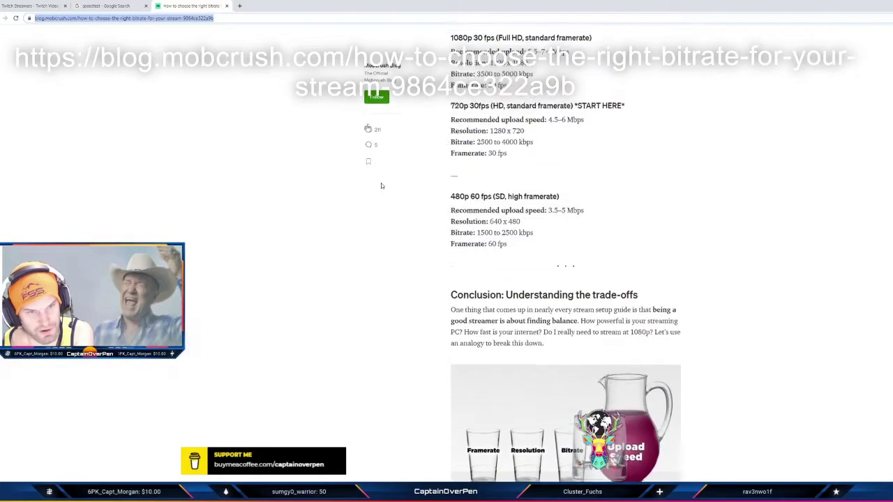
pyautogui.scroll(15, 381, 185)
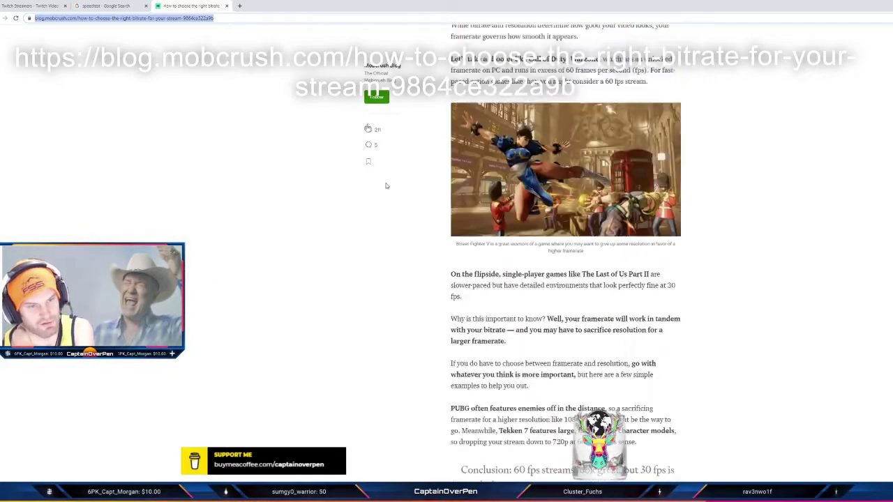
pyautogui.scroll(8, 384, 190)
pyautogui.scroll(-2, 302, 176)
pyautogui.scroll(-3, 300, 180)
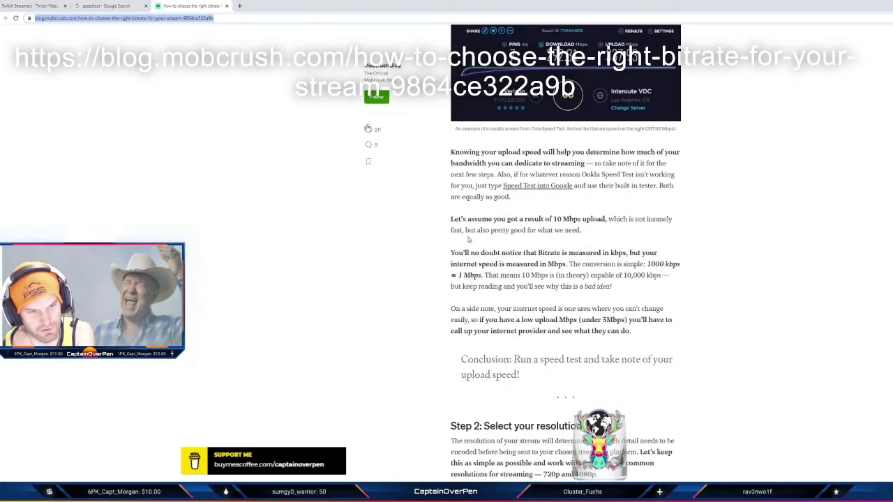
pyautogui.scroll(-4, 430, 243)
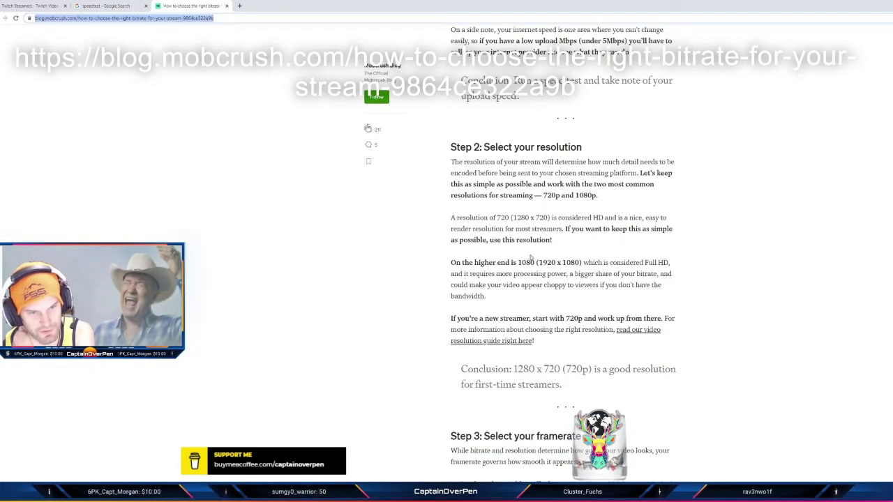
pyautogui.scroll(12, 536, 244)
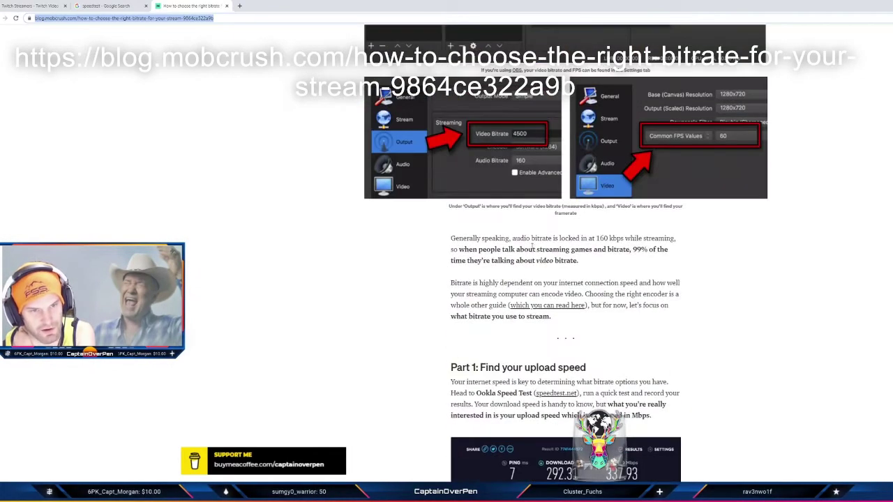
pyautogui.scroll(7, 424, 231)
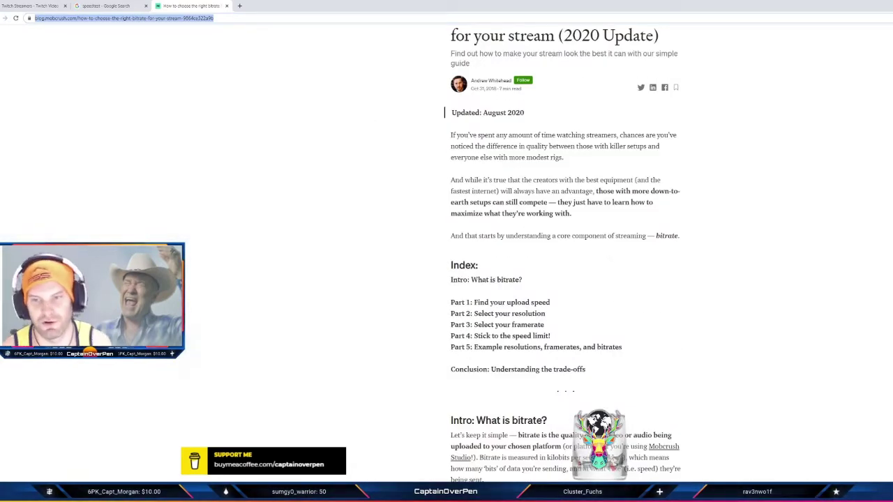
# Switch back to Streamlabs OBS and move its window so the whole interface is in view
pyautogui.hotkey('alt', 'Tab')
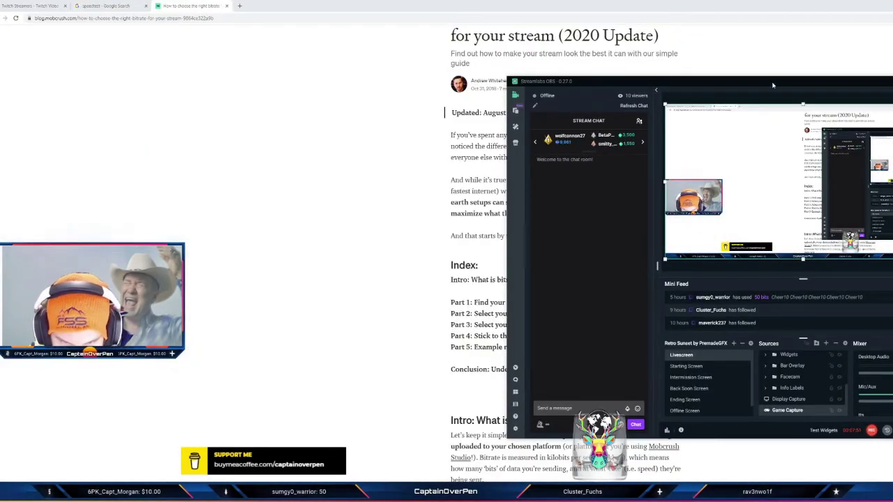
pyautogui.moveTo(773, 85); pyautogui.dragTo(552, 38)
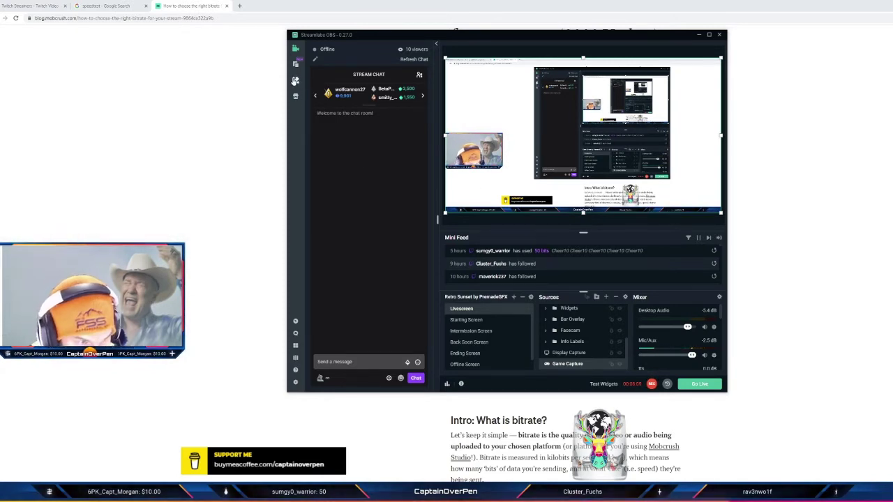
# Browse the scene overlay themes, including the just added, featured and most popular ones, and return to the scene editor
pyautogui.click(296, 82)
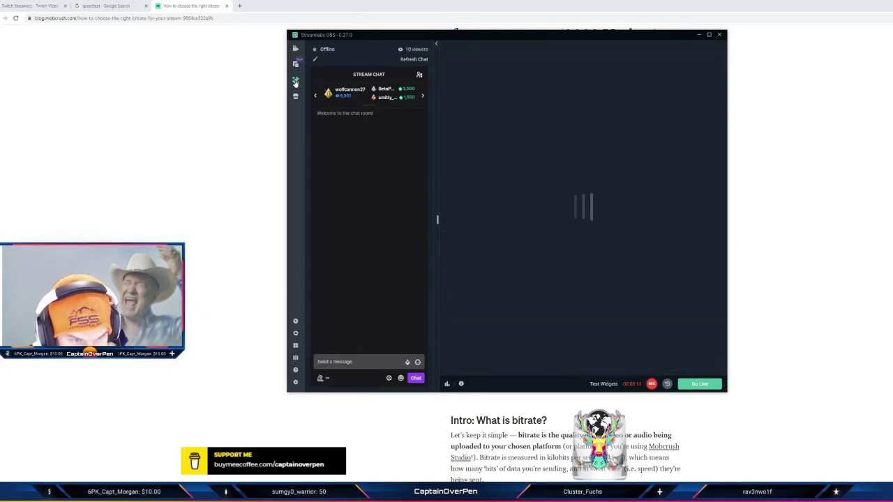
pyautogui.scroll(-3, 604, 298)
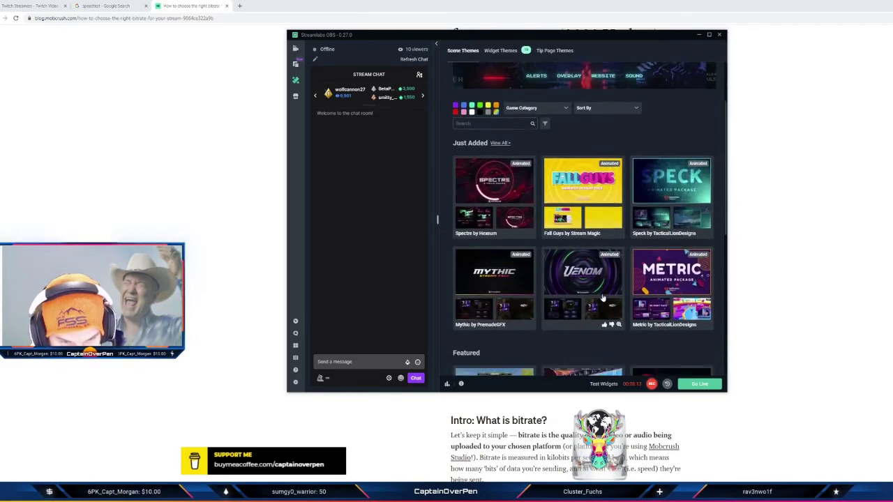
pyautogui.scroll(-4, 604, 299)
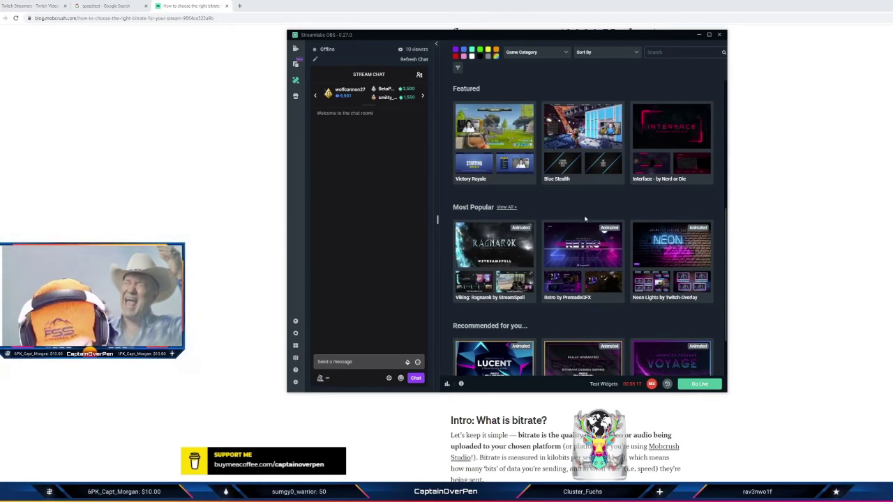
pyautogui.scroll(1, 568, 241)
pyautogui.scroll(5, 548, 279)
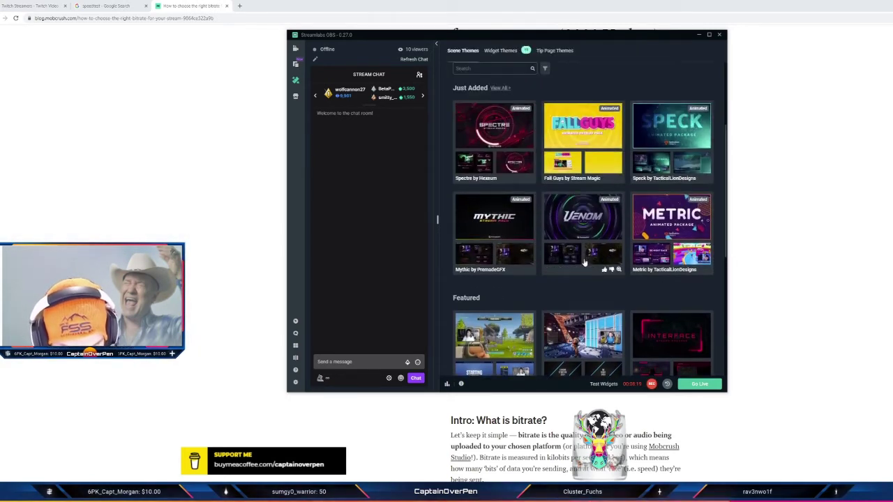
pyautogui.scroll(-4, 621, 237)
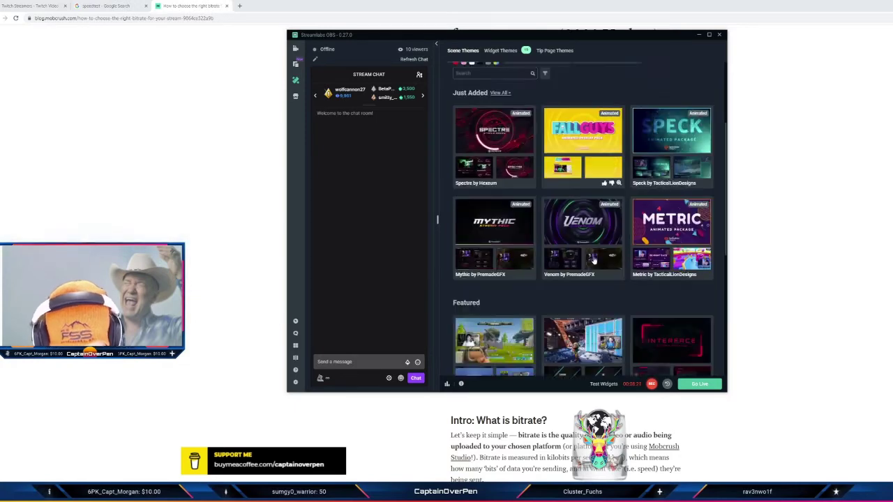
pyautogui.scroll(-2, 605, 240)
pyautogui.scroll(4, 526, 292)
pyautogui.scroll(4, 525, 291)
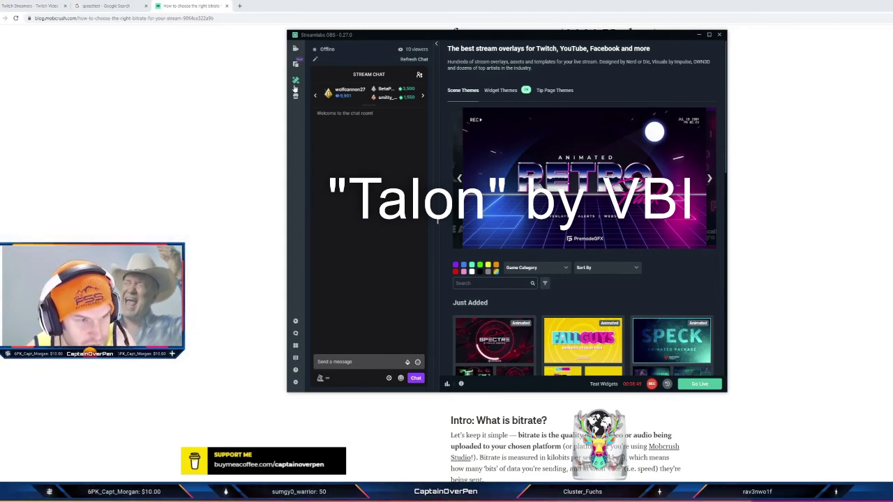
pyautogui.click(296, 49)
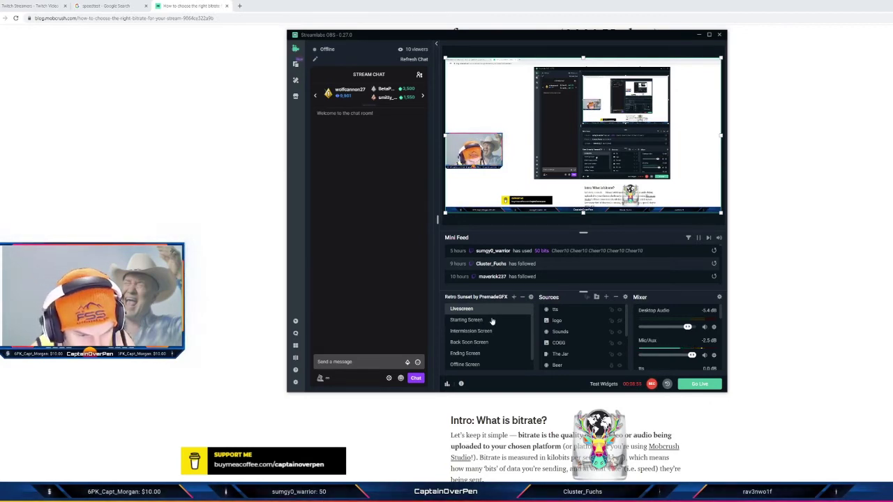
# Look through the theme's scenes and the full list of sources in the Livescreen scene
pyautogui.scroll(-1, 488, 324)
pyautogui.scroll(1, 496, 355)
pyautogui.scroll(-1, 496, 354)
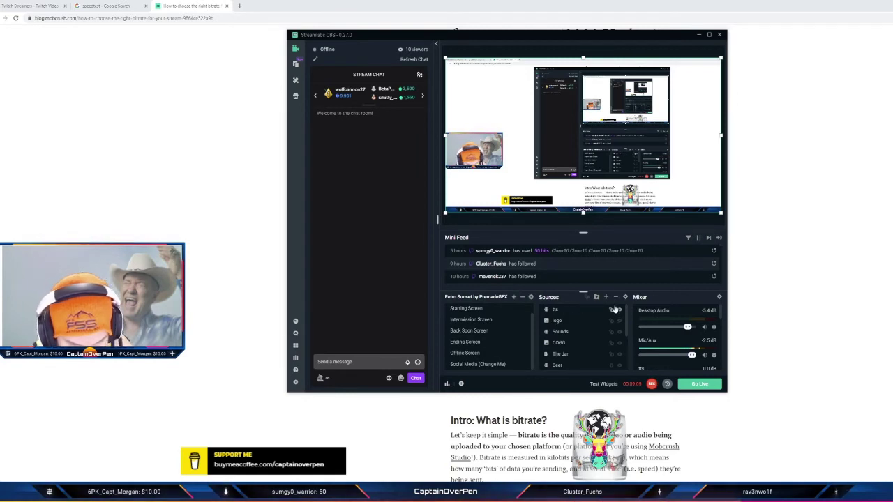
pyautogui.scroll(-5, 583, 318)
pyautogui.scroll(4, 588, 326)
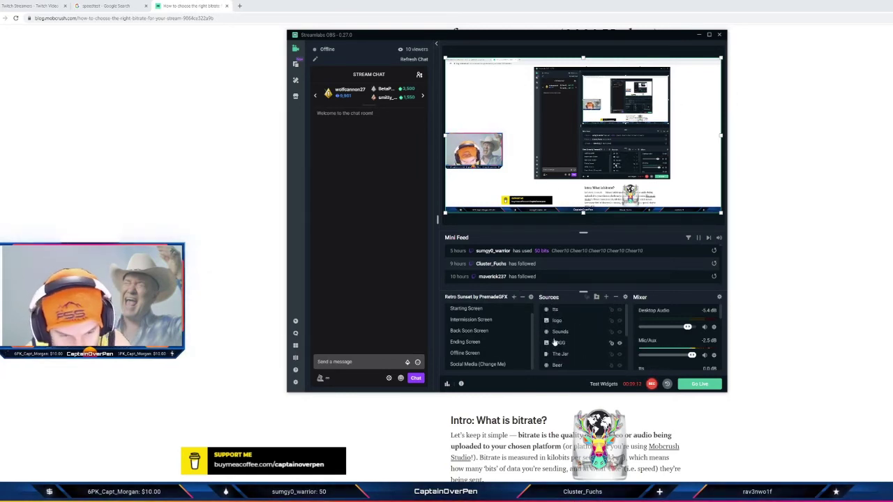
pyautogui.scroll(-5, 575, 356)
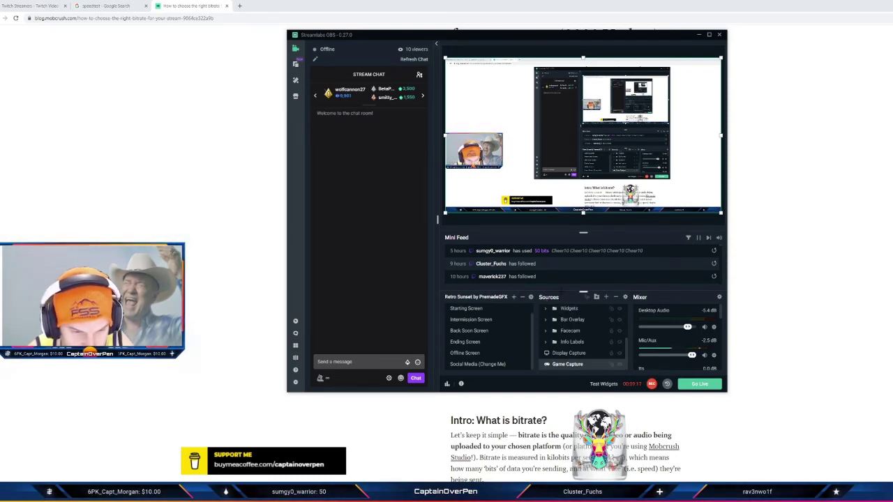
# Review the available standard and widget source types, and add a new Video Capture Device source under its default name
pyautogui.click(606, 296)
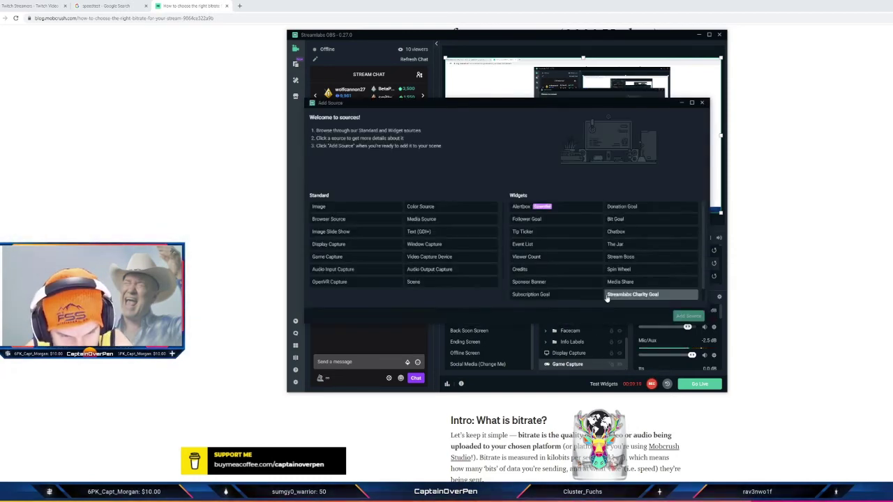
pyautogui.moveTo(416, 104); pyautogui.dragTo(468, 65)
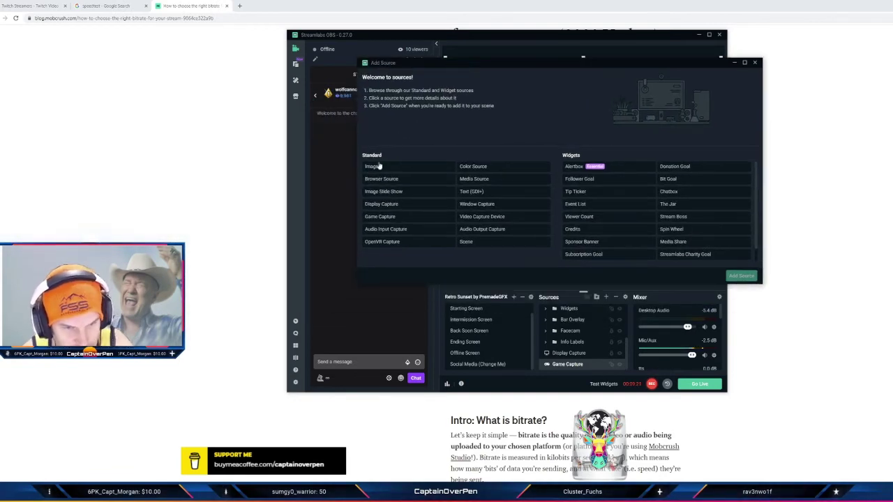
pyautogui.scroll(-1, 677, 224)
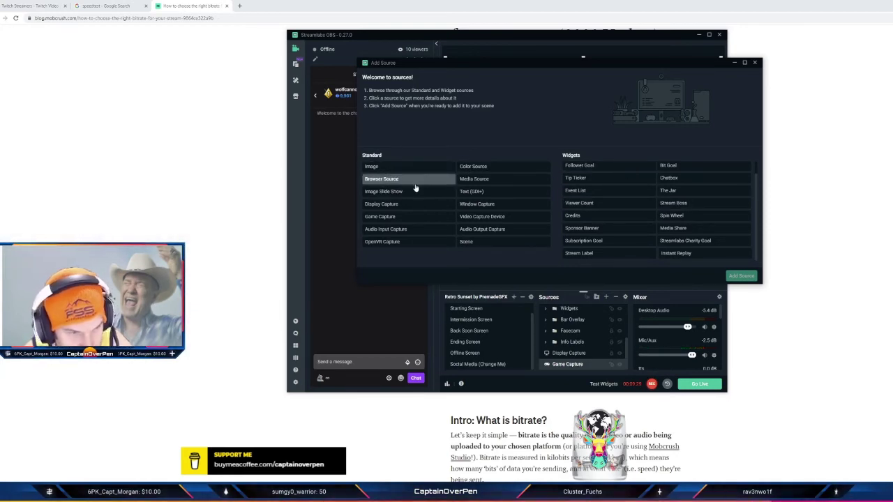
pyautogui.click(494, 218)
pyautogui.doubleClick(494, 218)
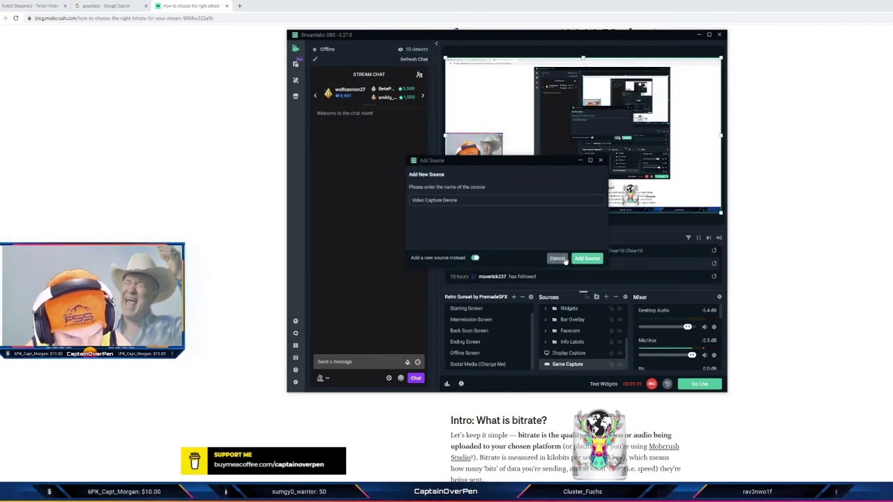
pyautogui.click(588, 259)
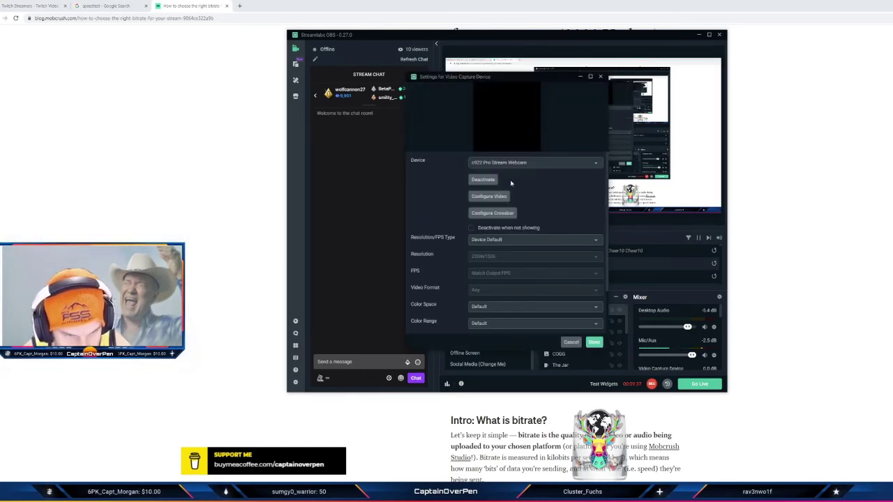
# Choose c922 Pro Stream Webcam as the new source's device and confirm its settings
pyautogui.click(572, 162)
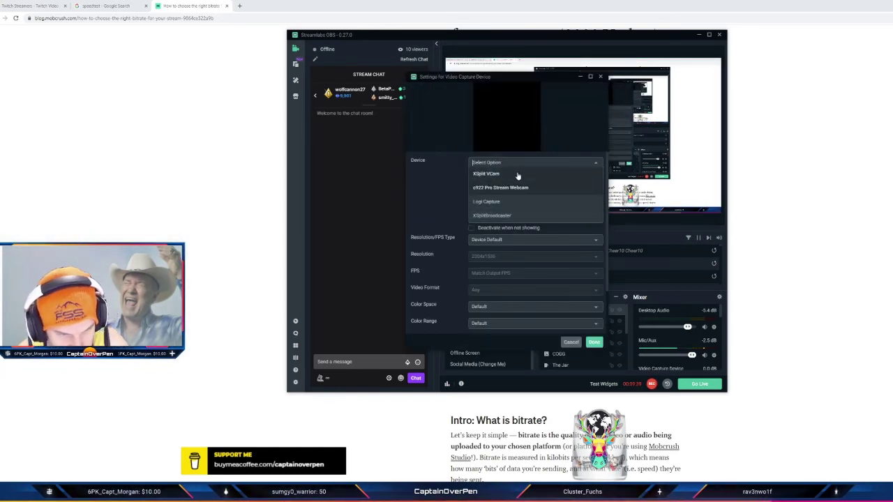
pyautogui.click(500, 187)
pyautogui.click(596, 164)
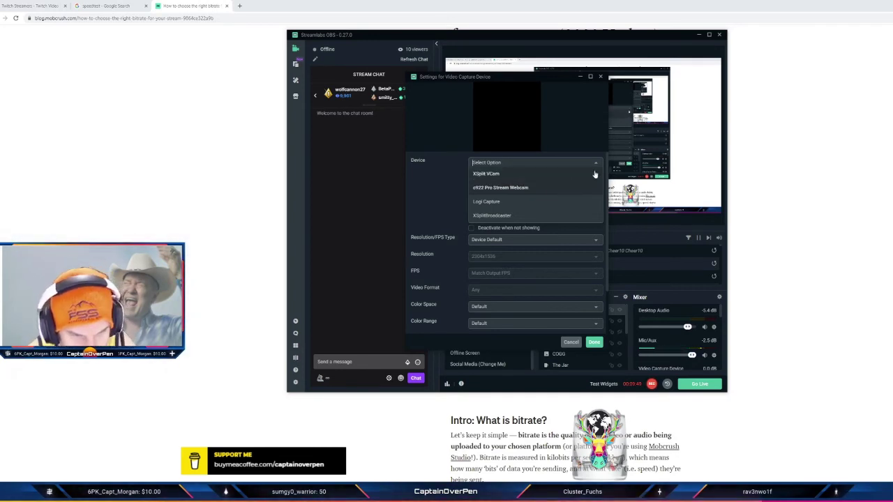
pyautogui.scroll(-2, 515, 200)
pyautogui.scroll(2, 523, 189)
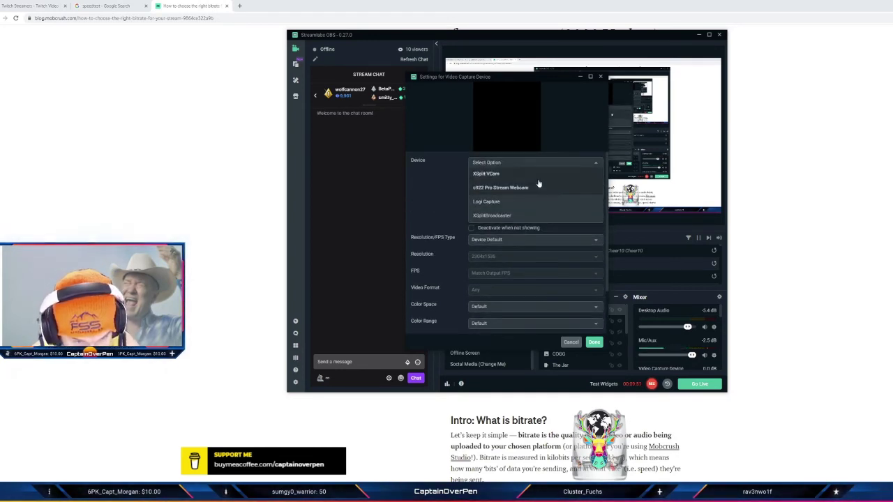
pyautogui.click(579, 187)
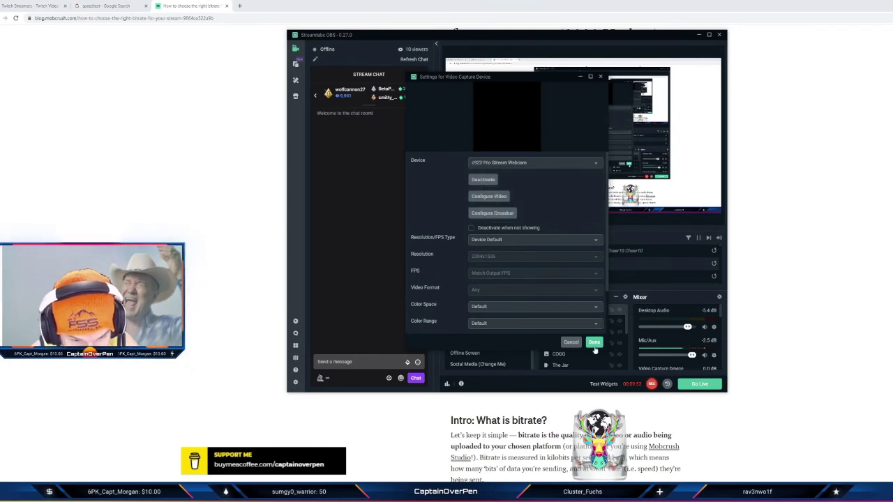
pyautogui.click(593, 342)
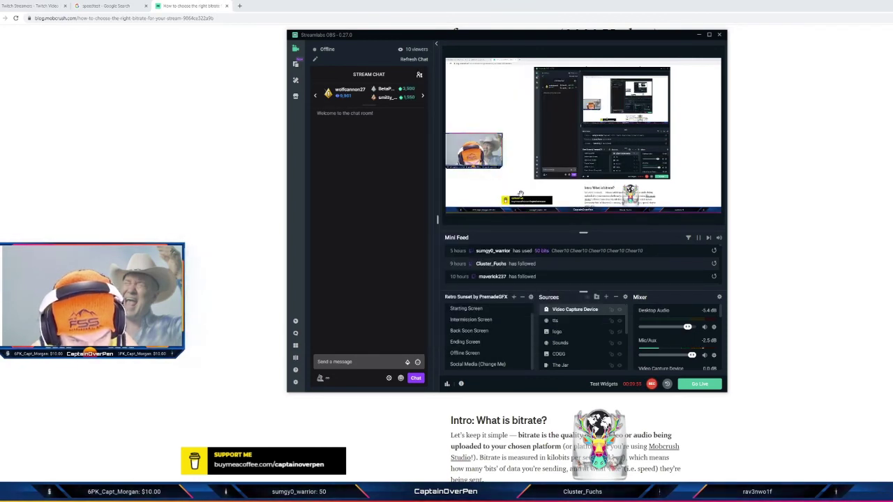
# Try moving the Game Capture source in the preview and undo its moves
pyautogui.click(520, 147)
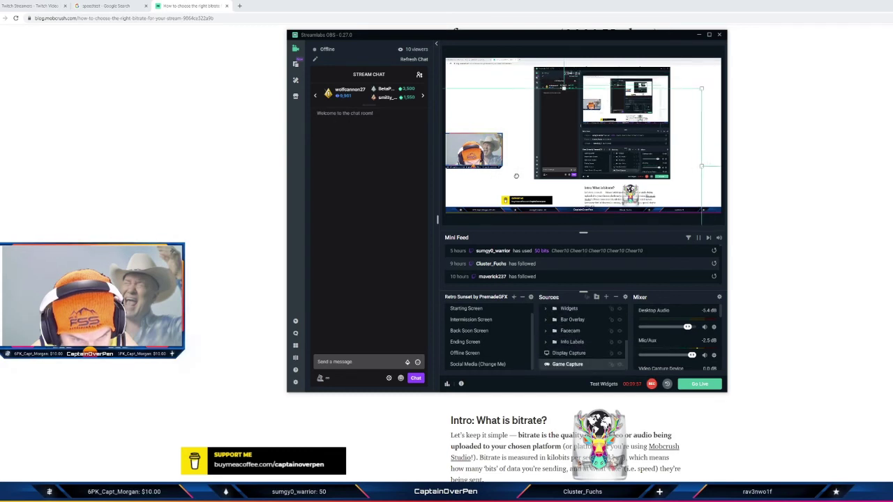
pyautogui.click(479, 137)
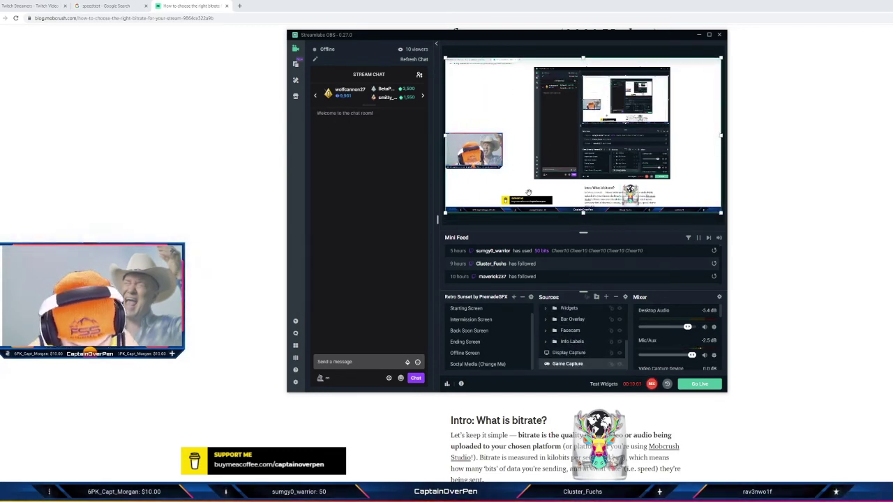
pyautogui.rightClick(520, 112)
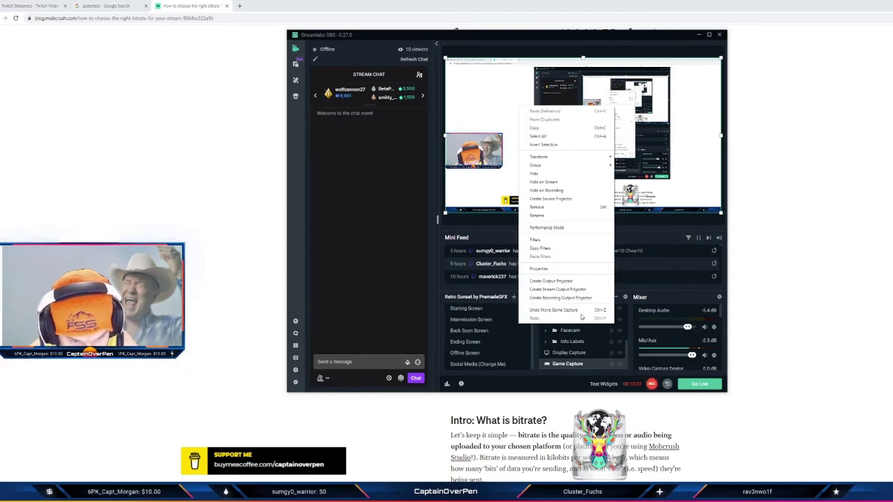
pyautogui.click(575, 311)
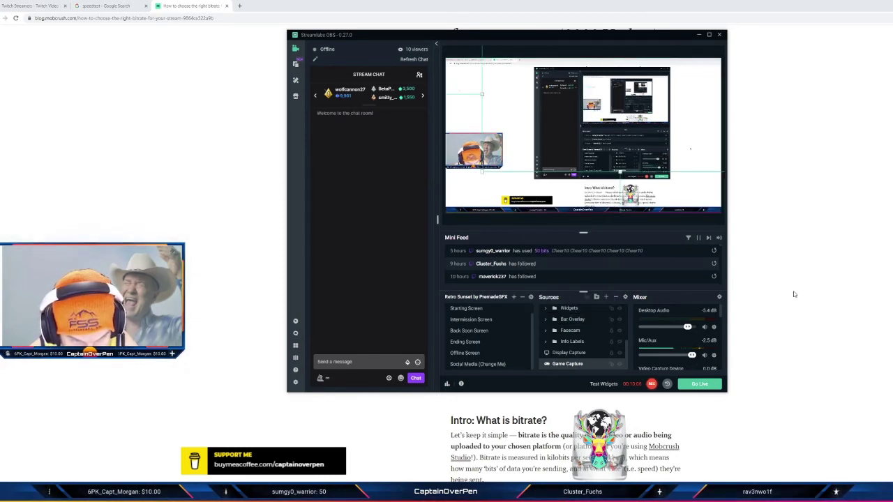
pyautogui.rightClick(483, 195)
pyautogui.click(531, 283)
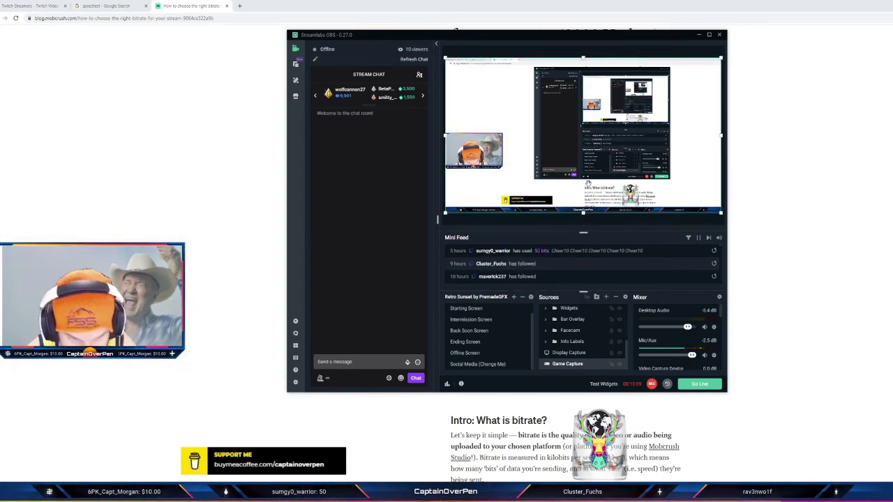